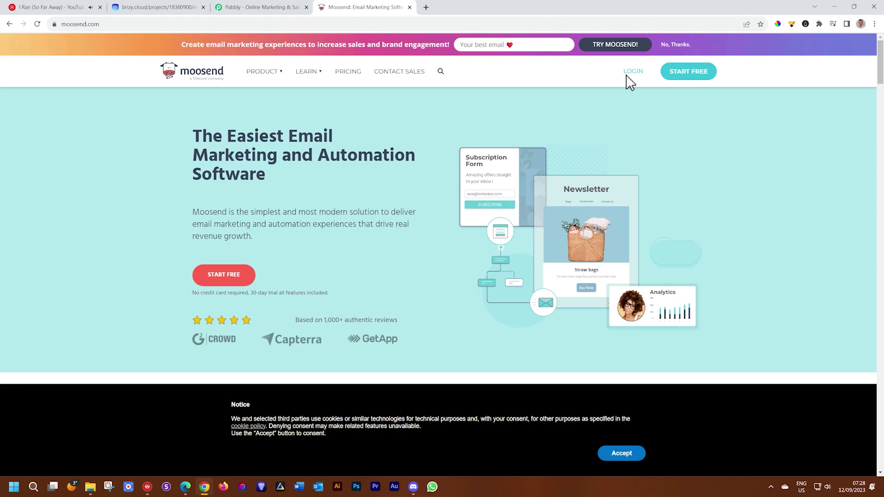
- Review the Name field's settings, including its label, placeholder and background options
click(288, 8)
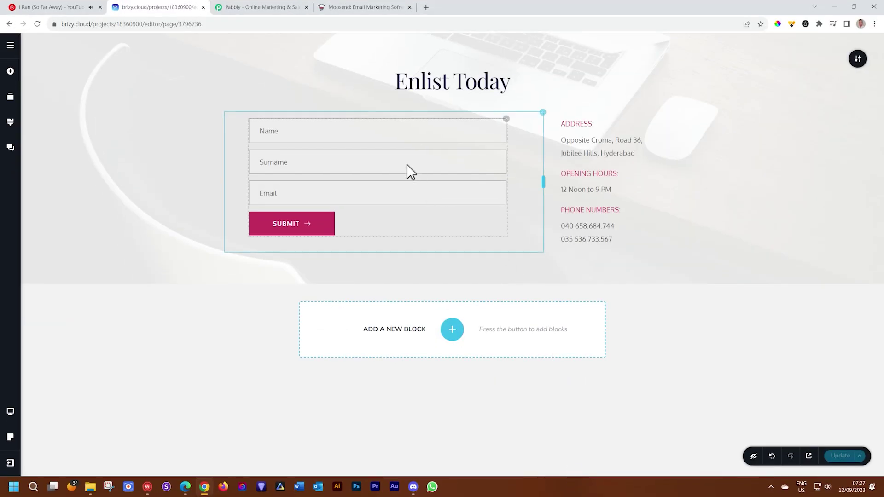
click(262, 131)
click(323, 158)
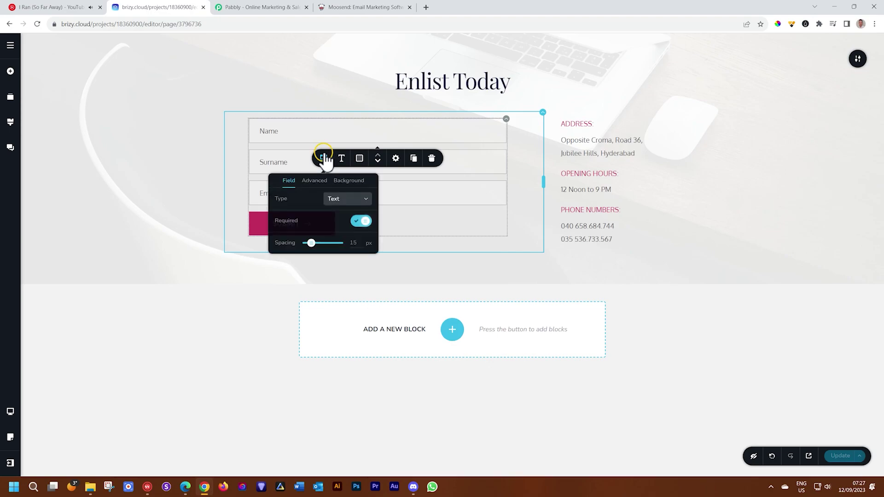
click(320, 180)
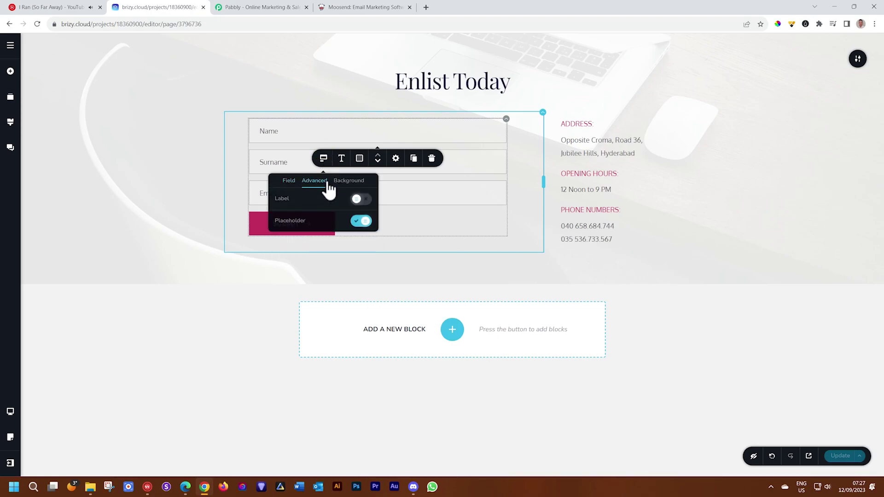
click(350, 181)
click(288, 181)
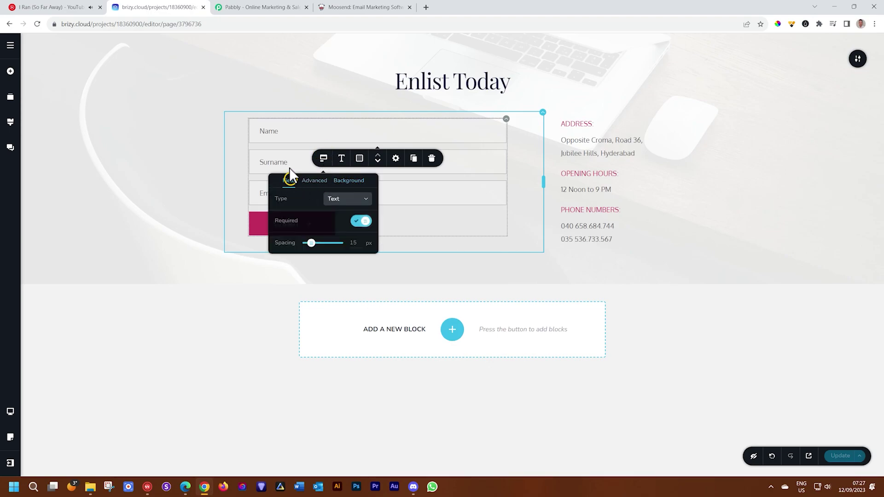
- Check the Surname and Email field settings, then bring up the Moosend homepage
click(290, 167)
click(323, 189)
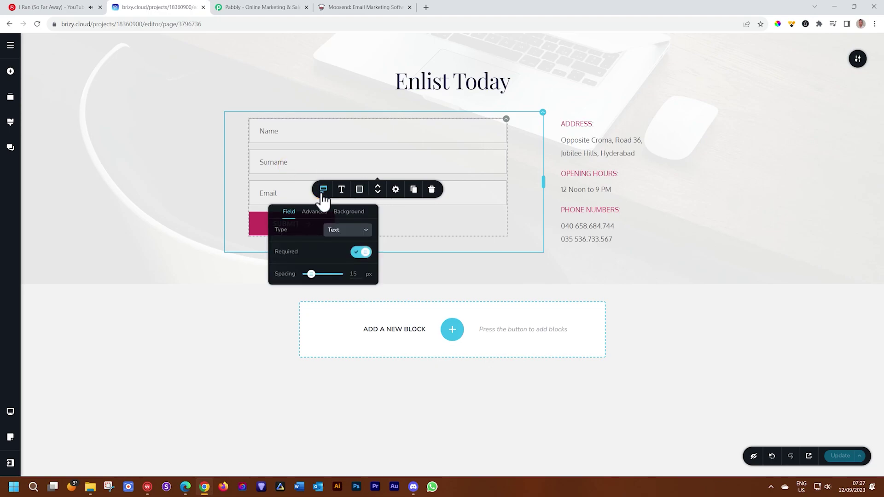
click(280, 192)
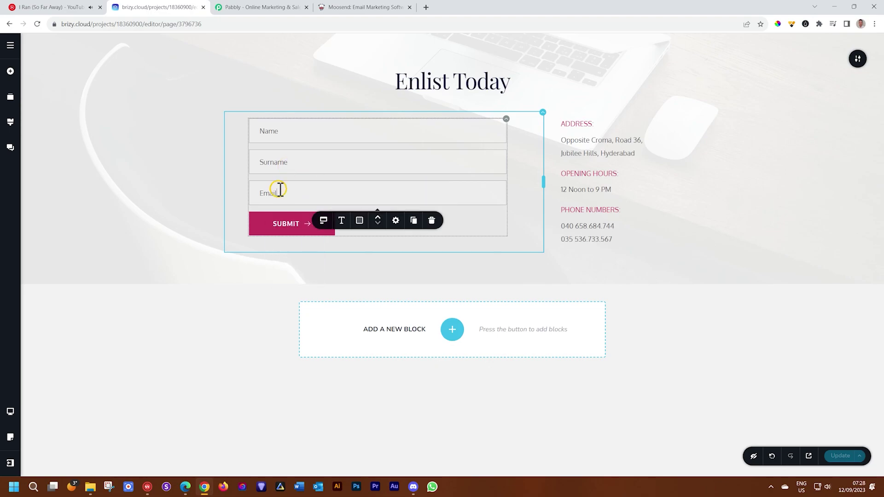
click(325, 221)
click(241, 272)
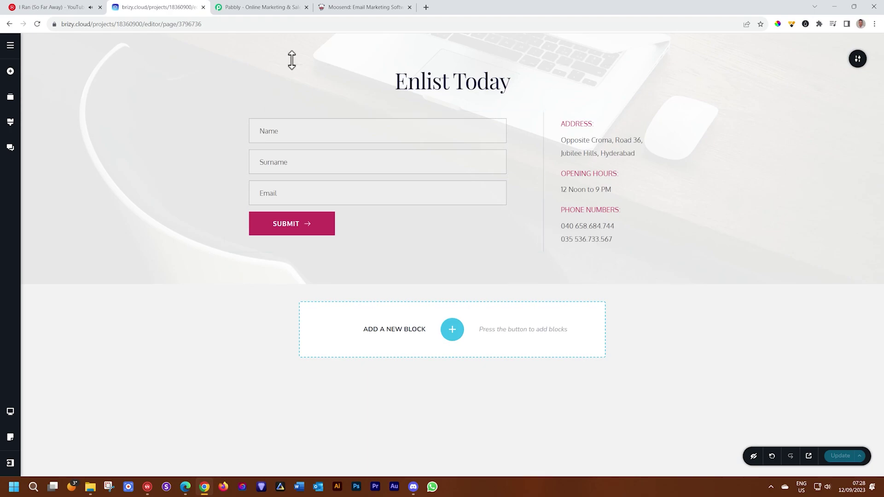
click(343, 13)
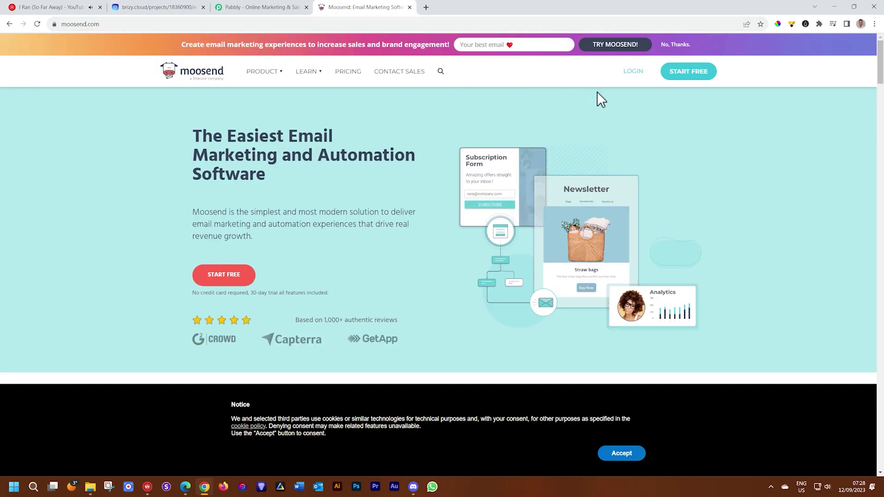
- Log into Moosend and confirm the Pabbly Connect list has no members
click(631, 72)
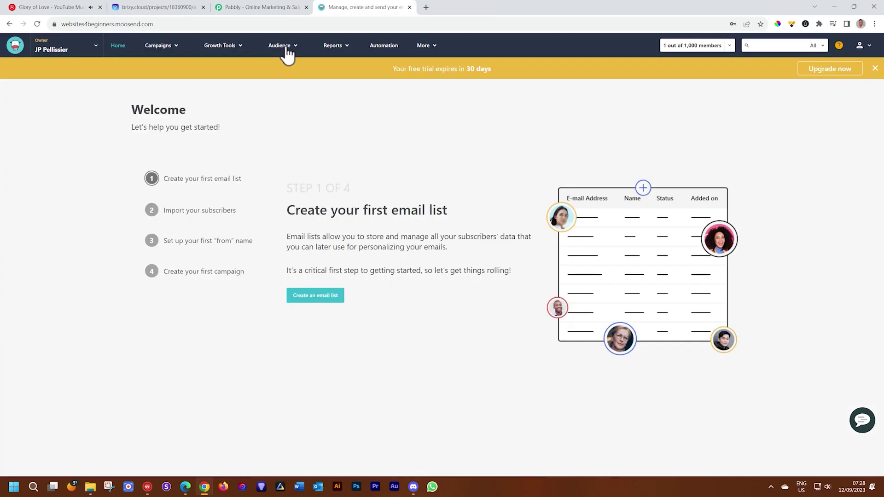
click(284, 65)
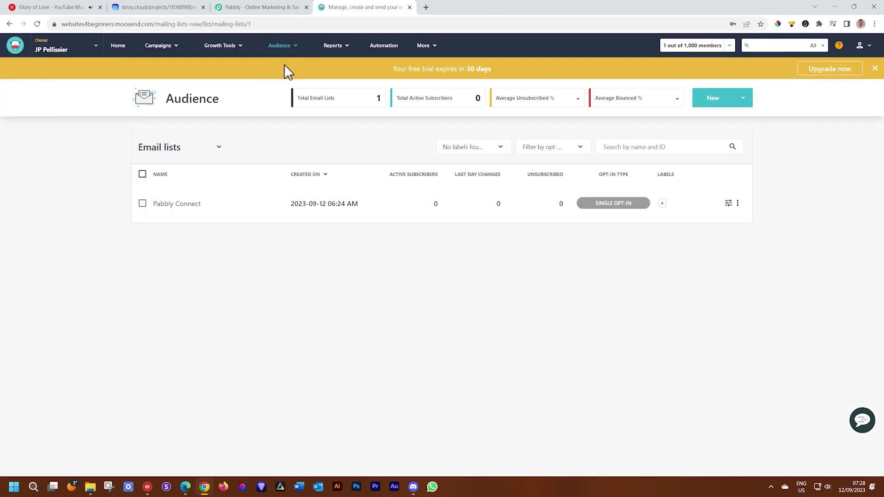
click(178, 205)
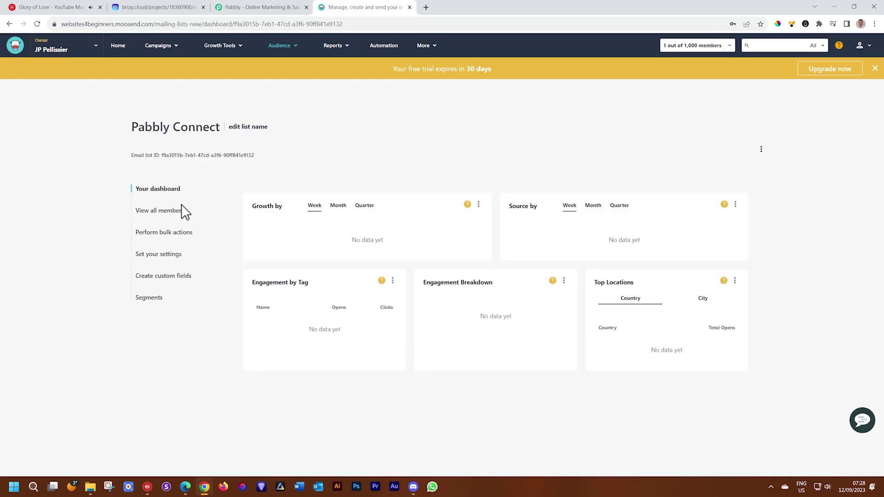
click(155, 212)
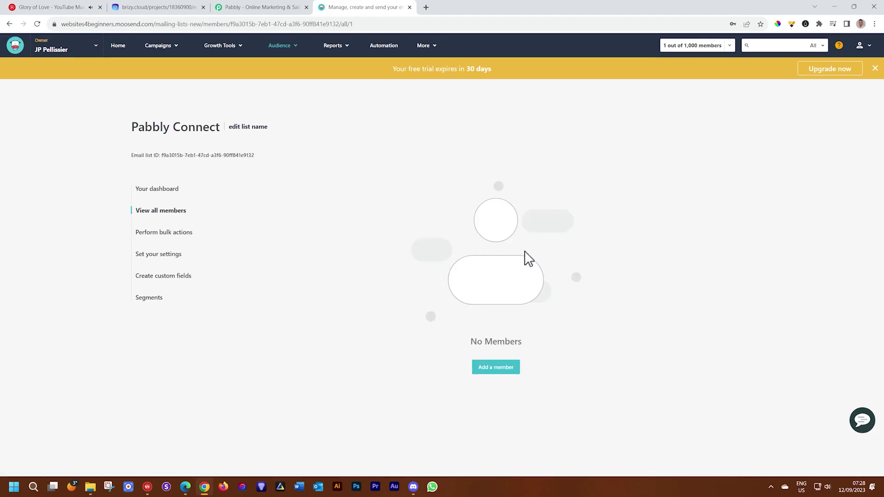
click(186, 9)
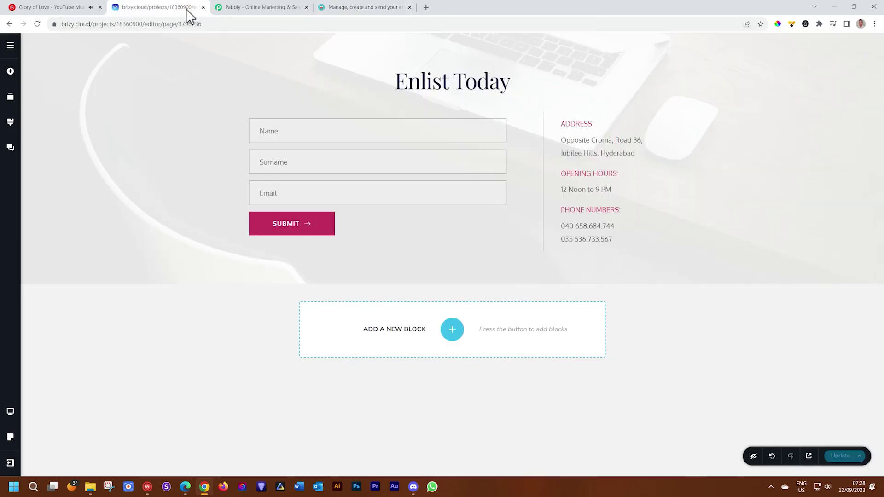
- Start a Webhook app integration for the form's Submit button
click(286, 223)
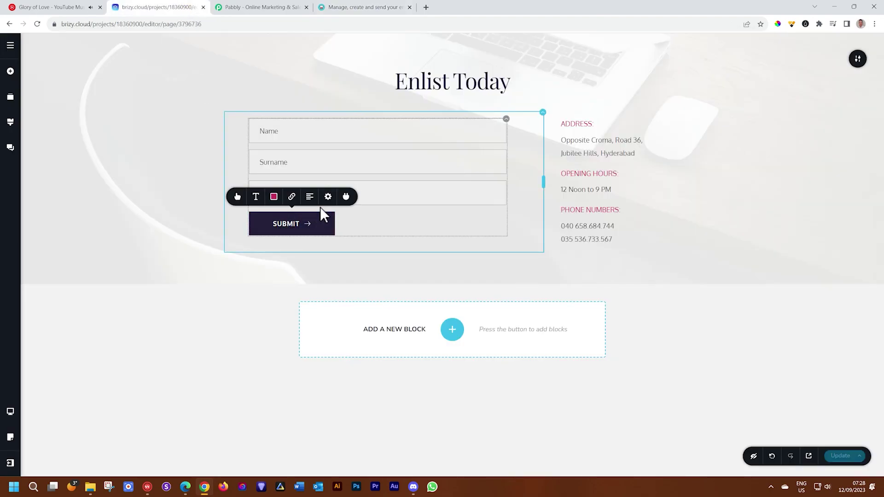
click(345, 197)
click(441, 134)
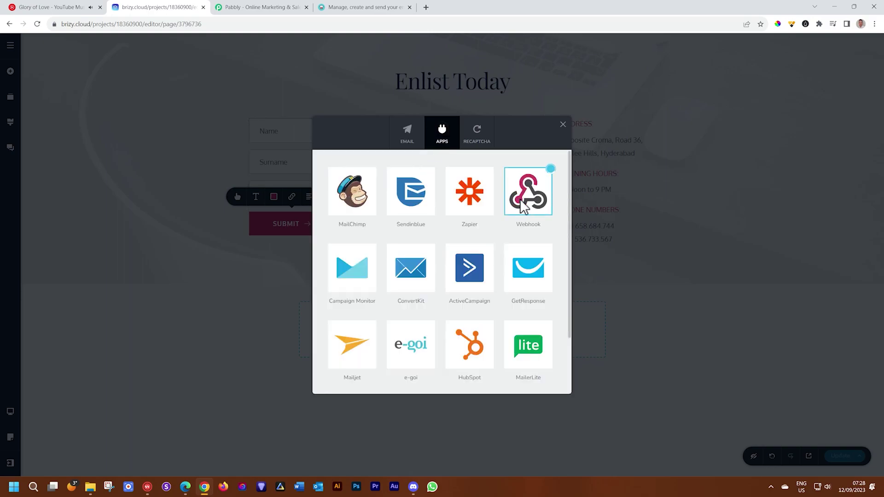
click(524, 207)
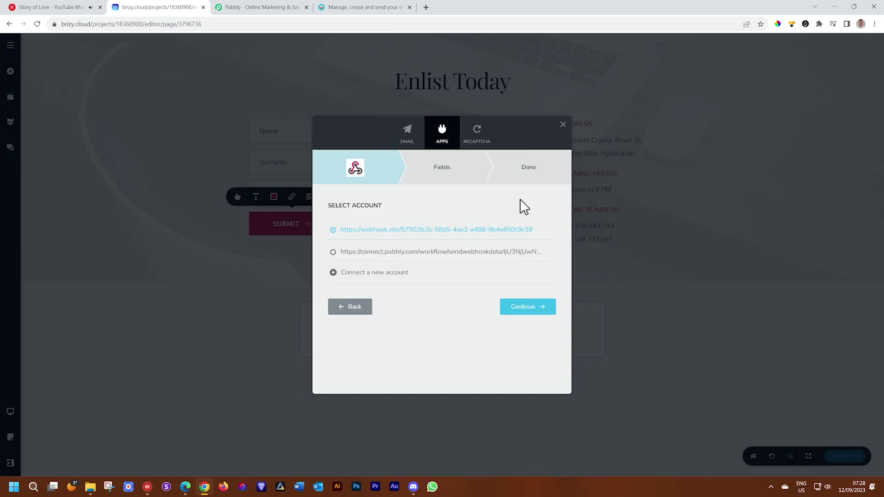
click(291, 8)
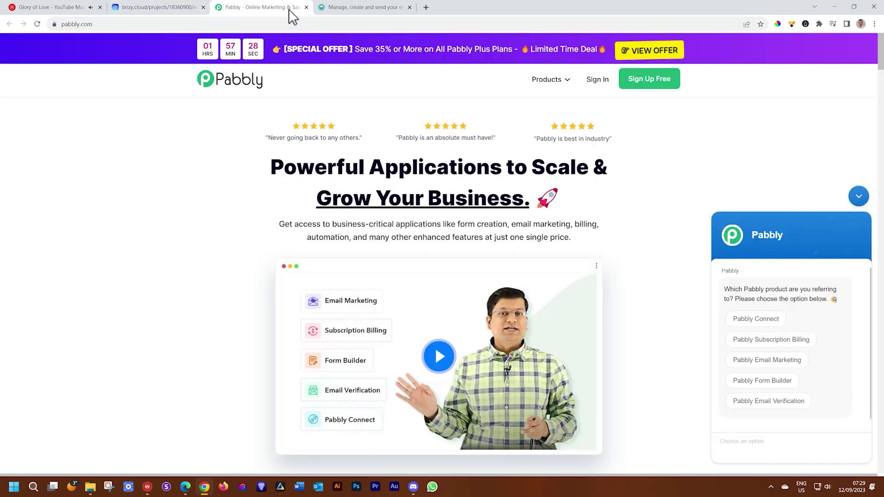
- Sign into Pabbly Connect and create a workflow named 'Moosend Integration'
click(601, 82)
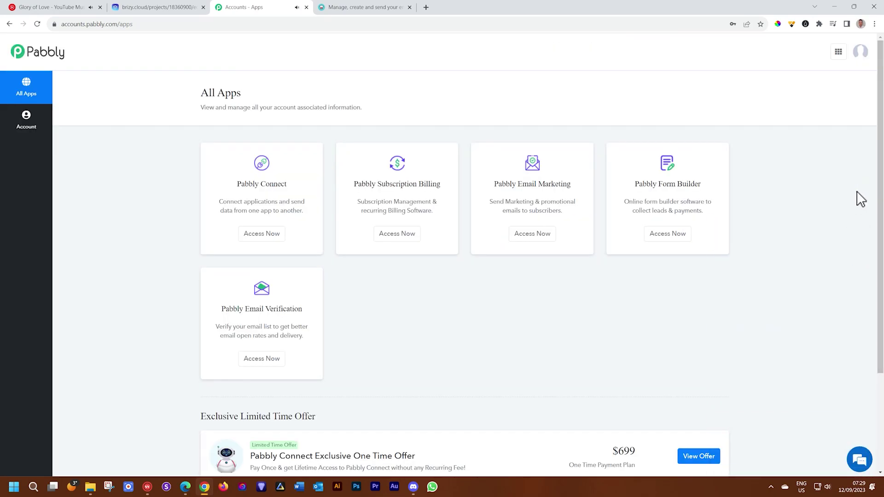
click(279, 237)
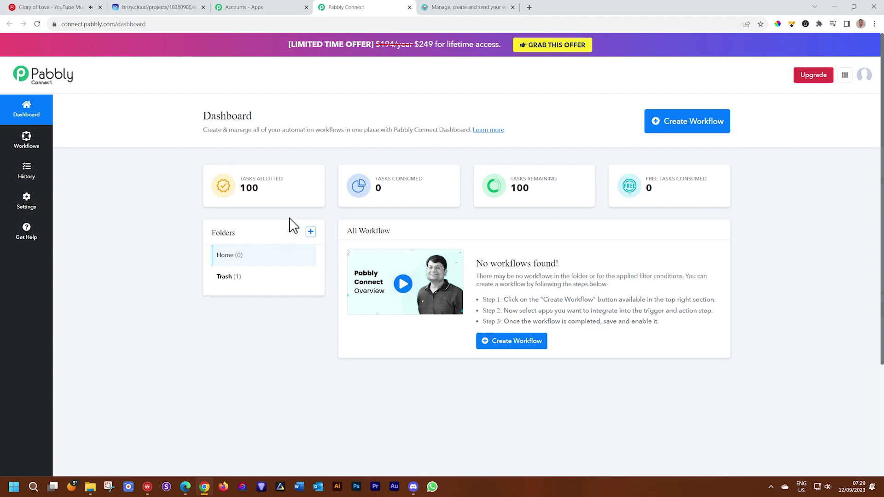
click(687, 121)
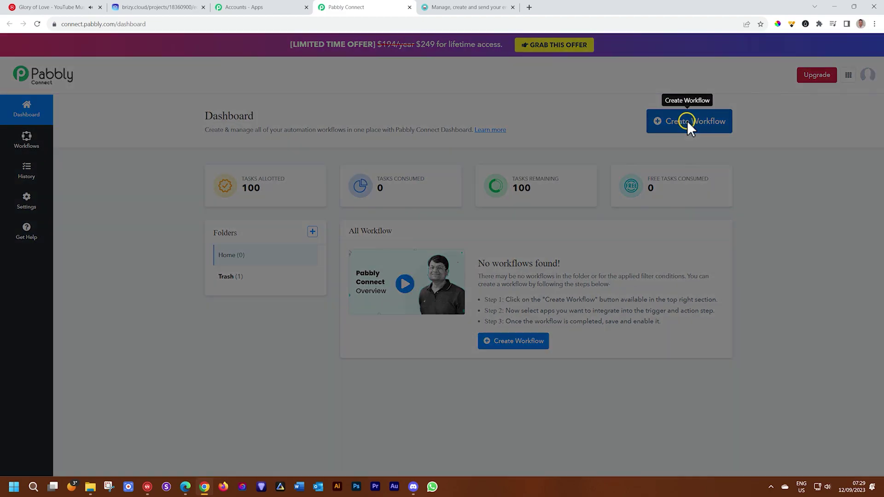
click(381, 260)
text(Woocommerce Integration)
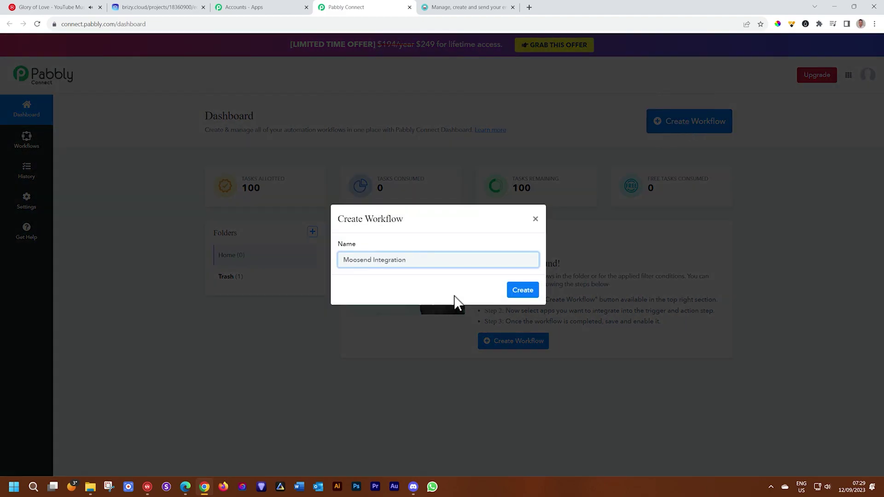
click(532, 291)
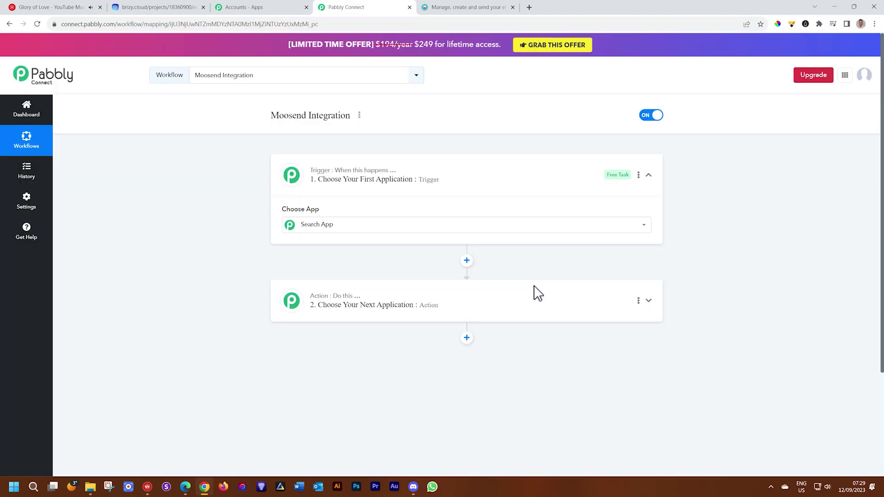
- Set Webhook by Pabbly as the trigger and copy its webhook URL
click(308, 266)
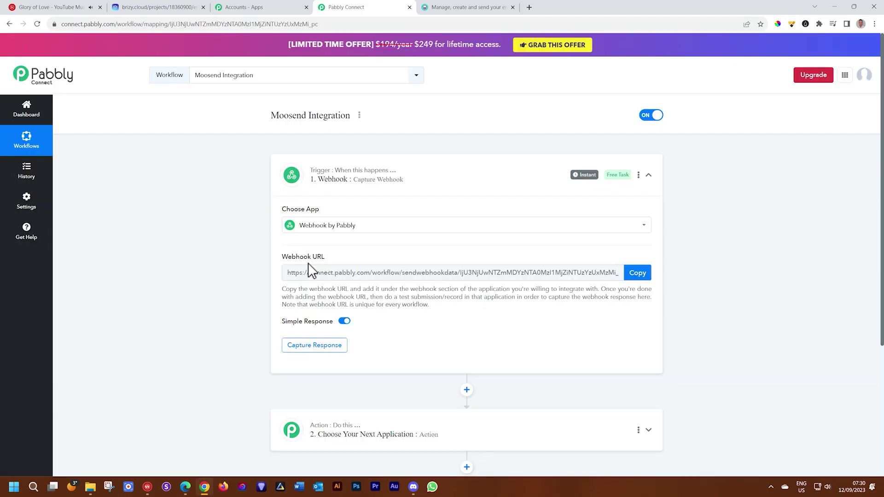
click(639, 275)
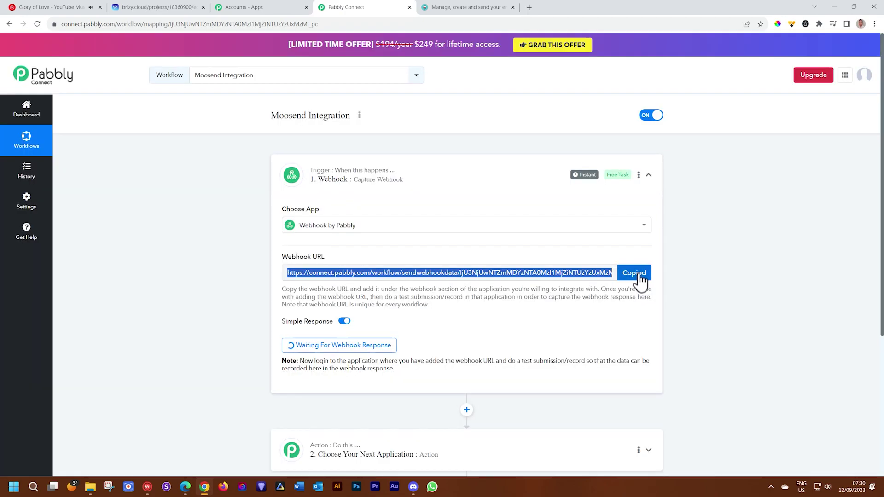
click(189, 11)
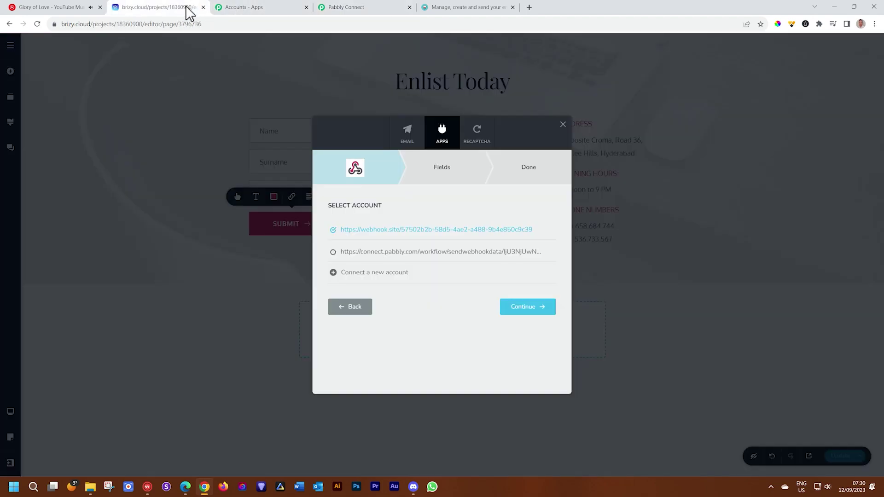
- Connect the form to the pasted Pabbly webhook URL using POST, then update the page
click(363, 274)
click(406, 299)
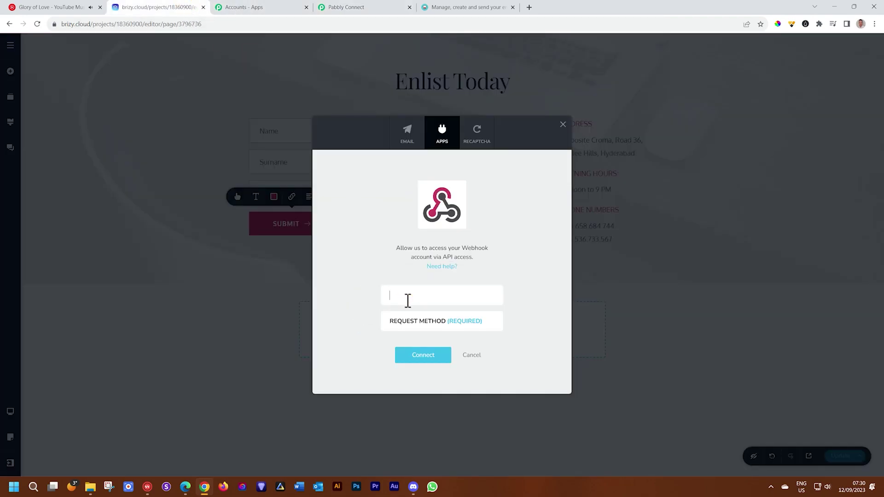
key(ctrl+v)
click(409, 319)
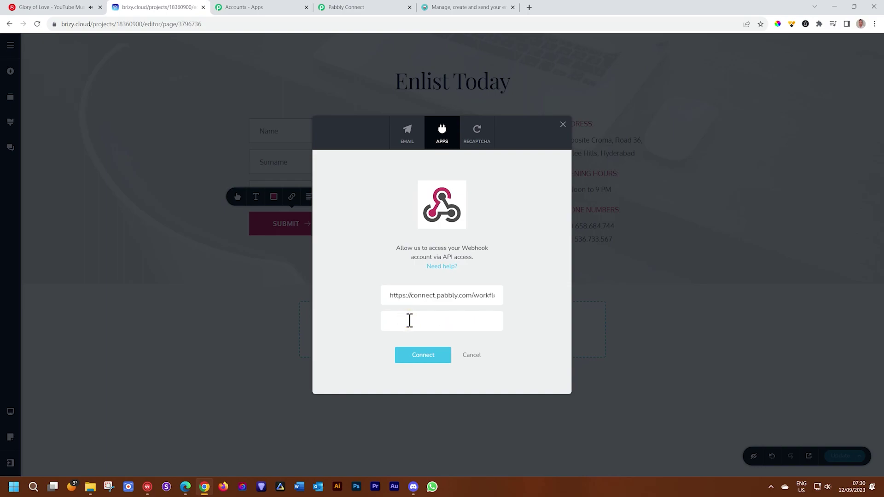
click(421, 355)
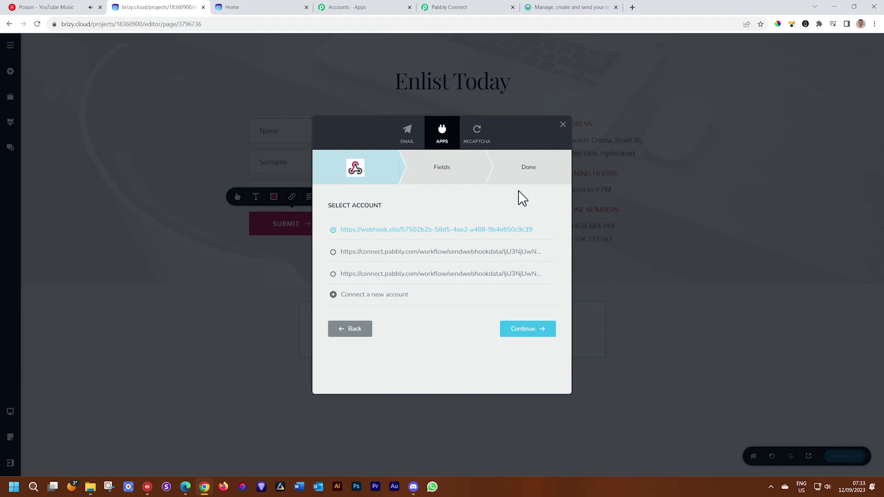
click(475, 281)
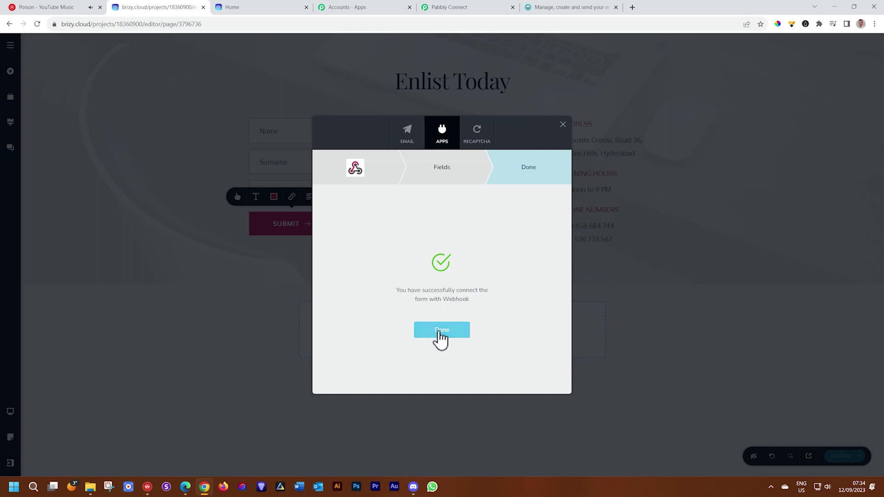
click(439, 329)
click(844, 456)
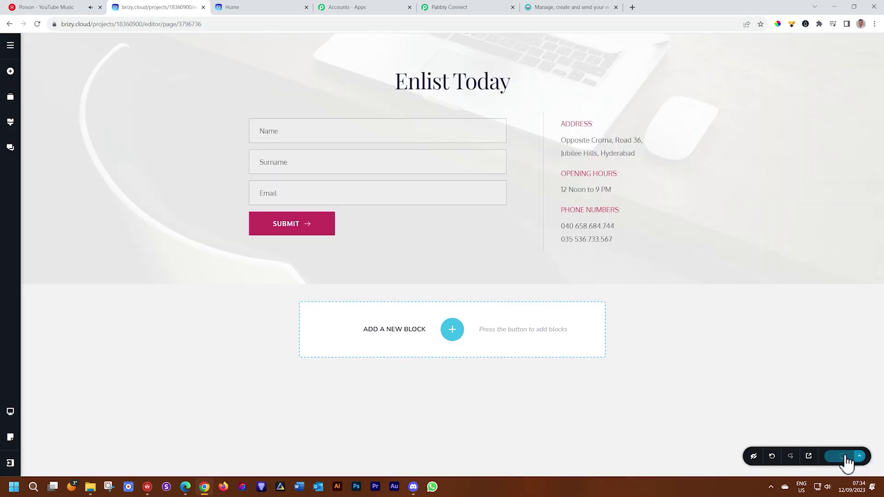
- Submit a test entry with a test name and e-mail through the published form
click(810, 459)
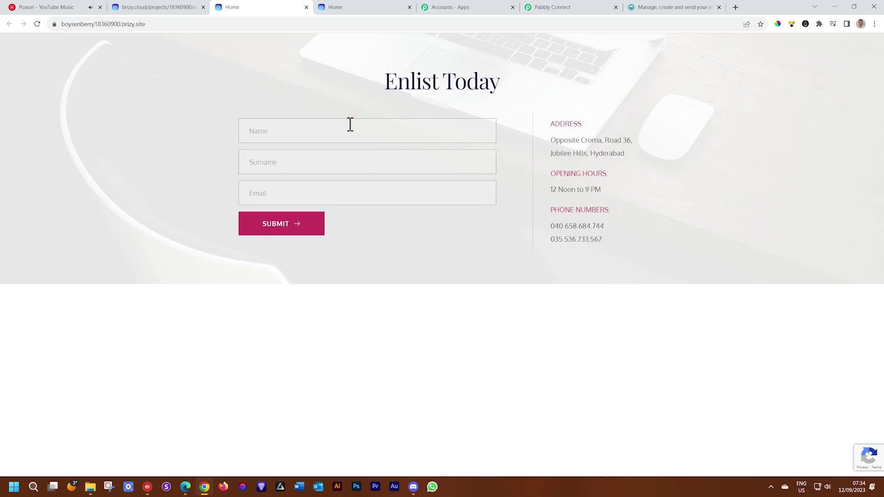
text(Martini)
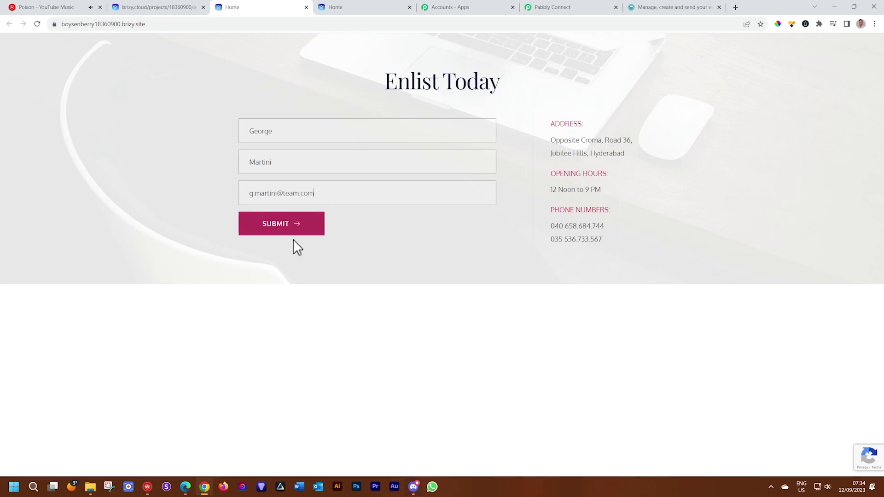
click(296, 227)
click(575, 7)
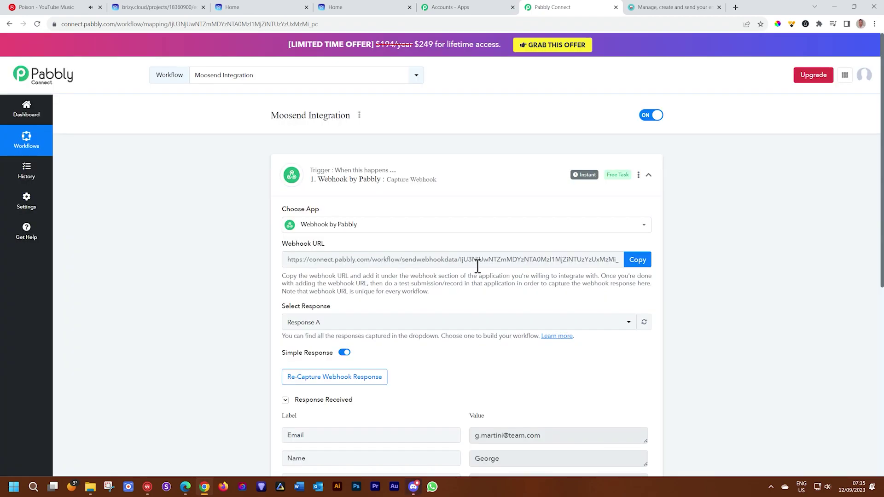
- Set the workflow's action step to Moosend with the Add New Subscriber event
scroll(477, 265, down, 2)
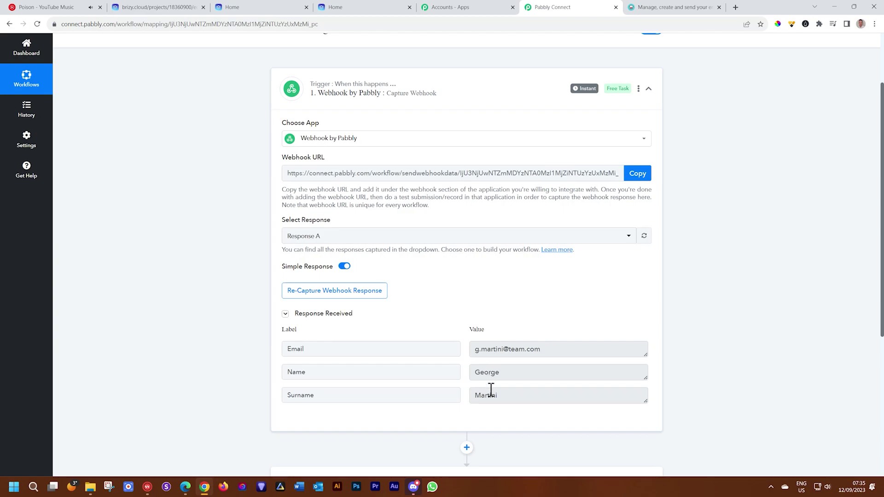
scroll(492, 387, down, 5)
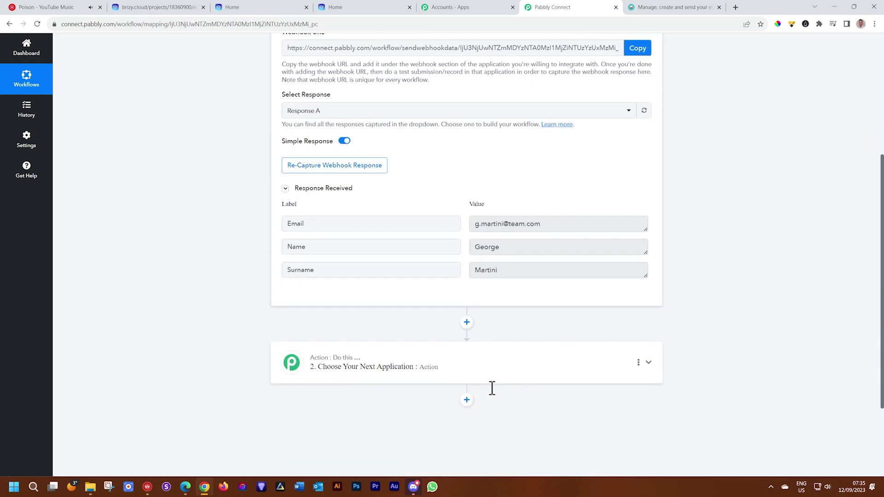
click(425, 279)
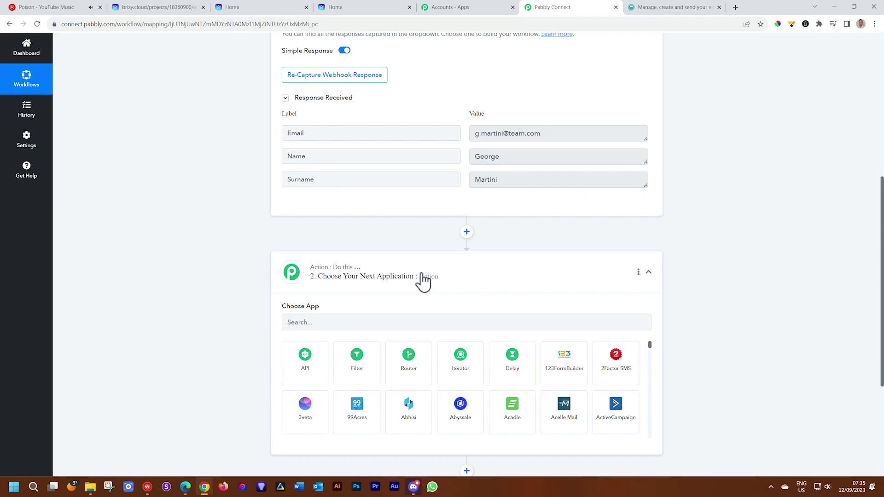
click(386, 326)
text(m)
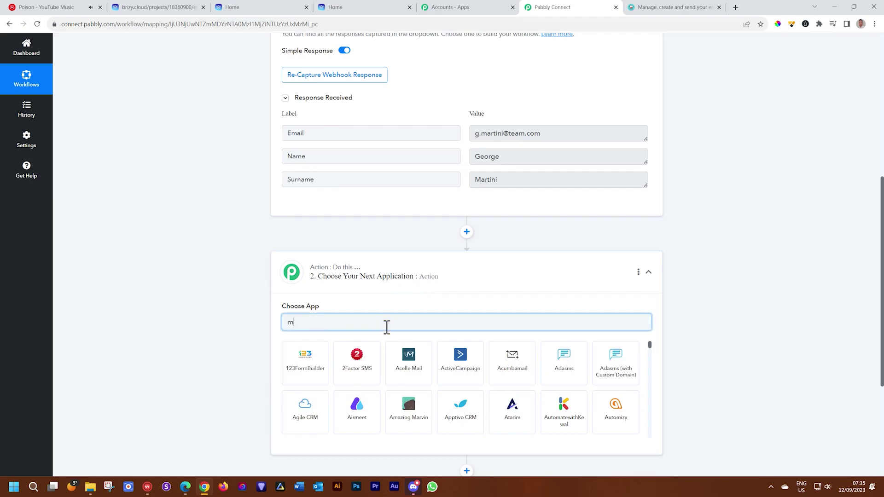
text(oose)
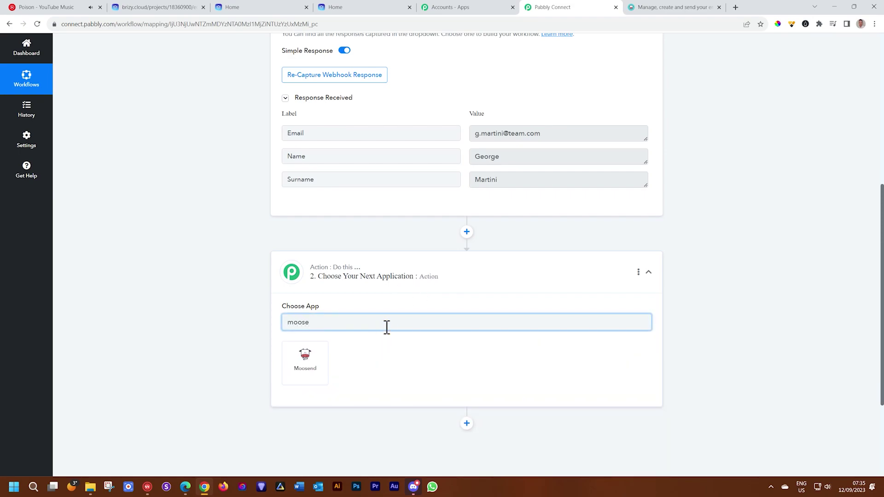
click(314, 352)
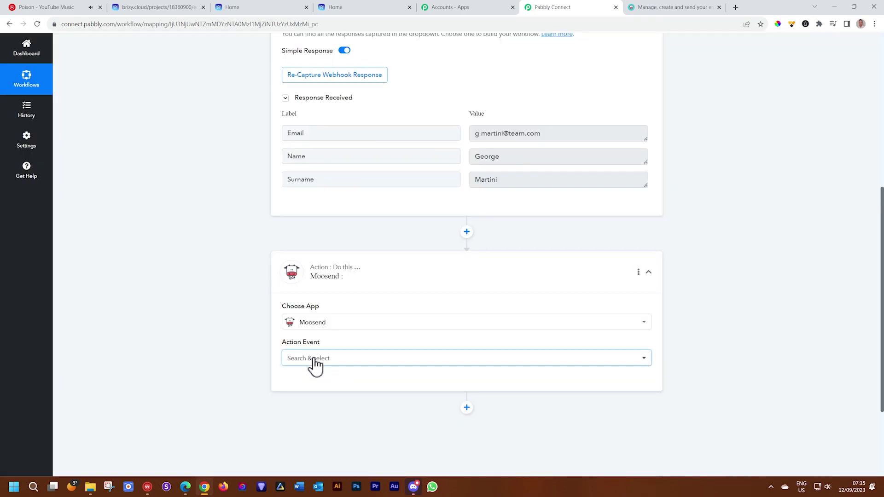
click(315, 364)
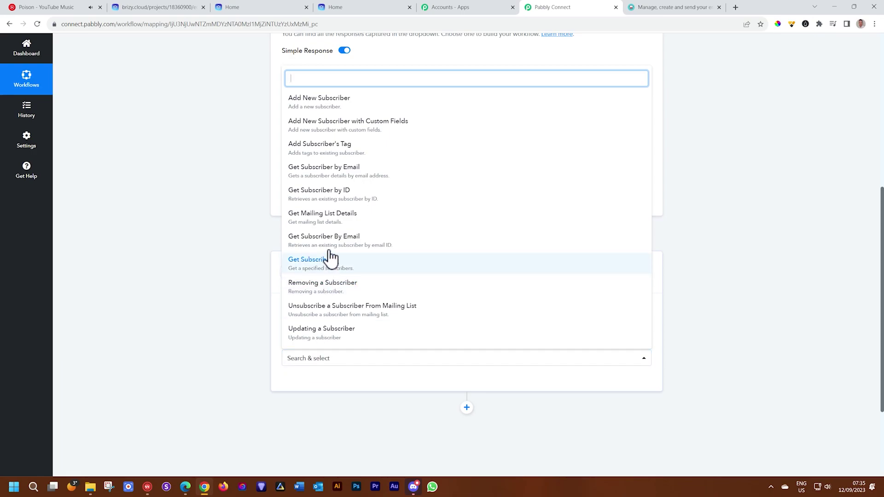
click(331, 102)
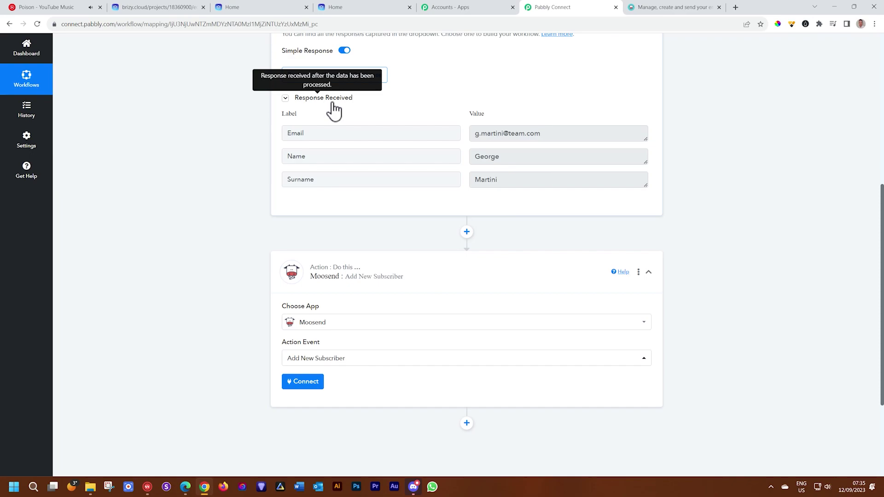
click(673, 8)
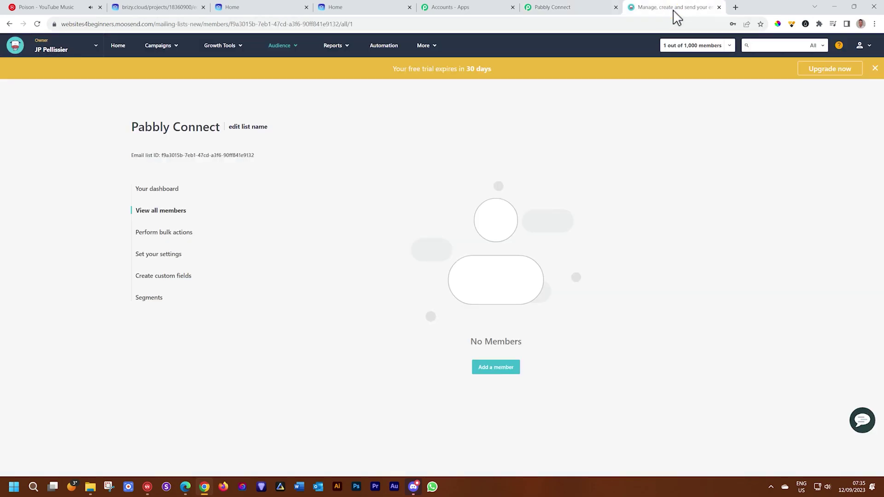
- Copy the Moosend account's API key from Settings > API key
click(426, 48)
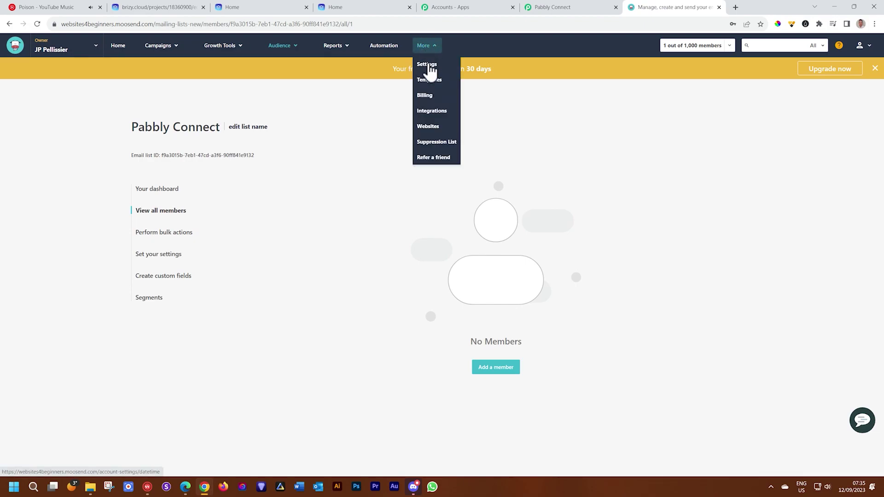
click(428, 66)
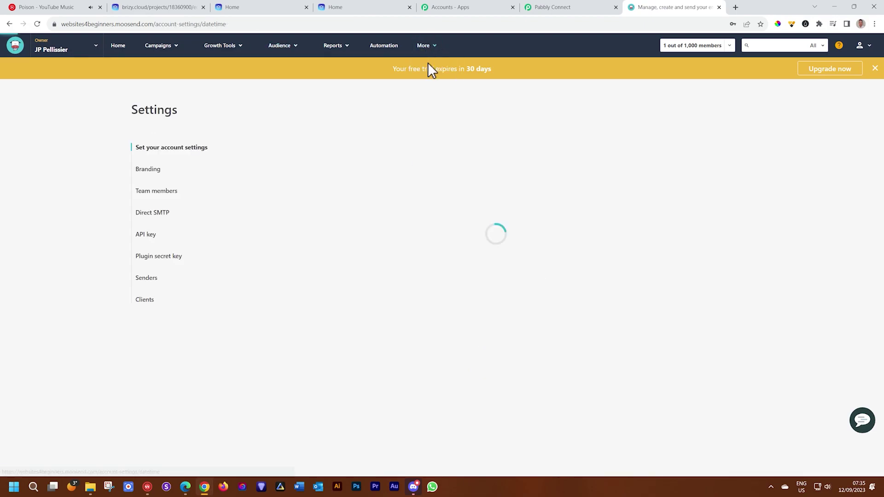
click(145, 239)
click(271, 249)
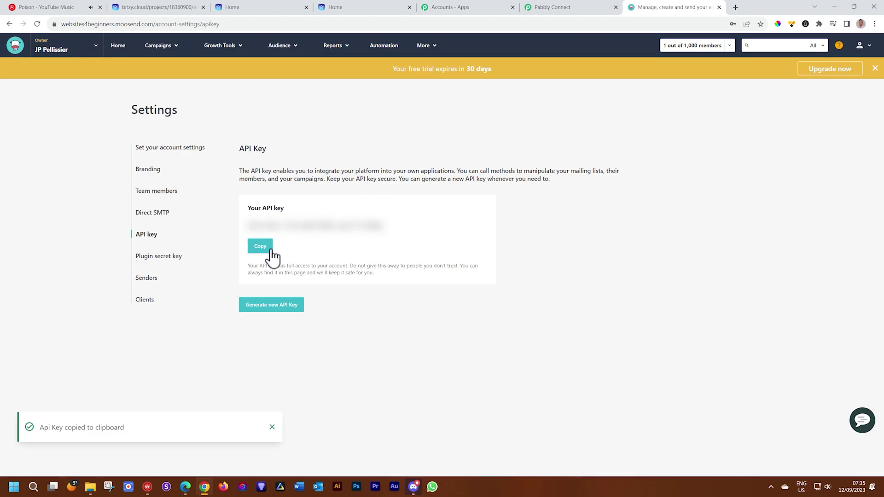
click(581, 7)
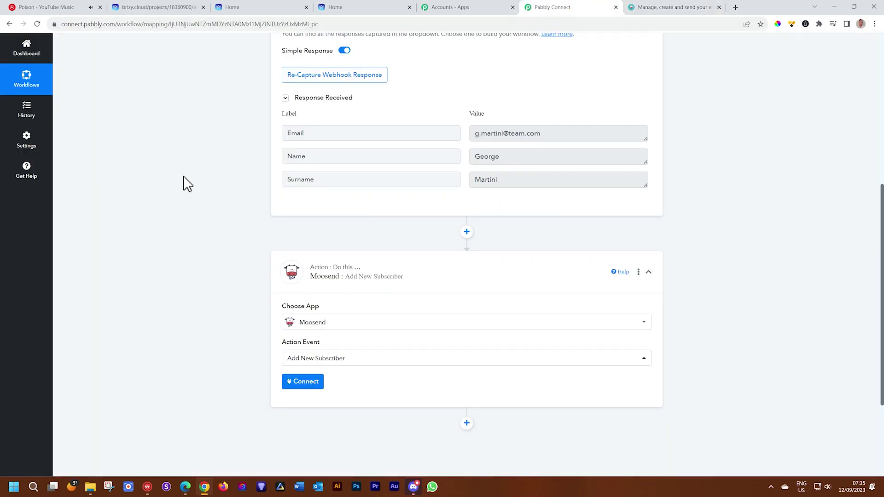
- Add a new Moosend connection in Pabbly by pasting the API key and saving
click(305, 384)
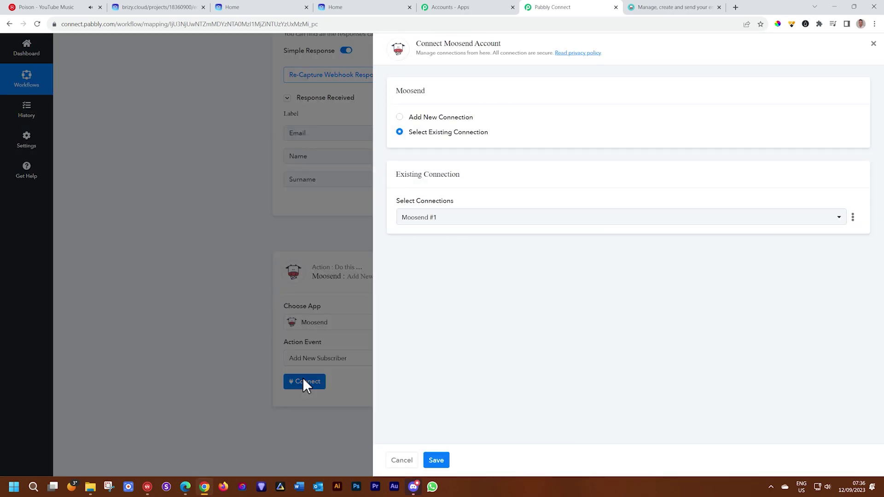
click(461, 119)
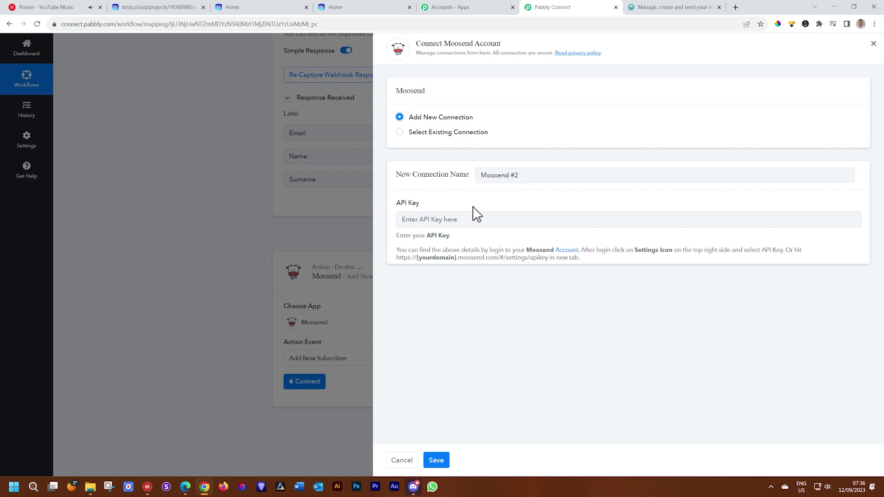
click(462, 216)
key(ctrl+v)
click(435, 460)
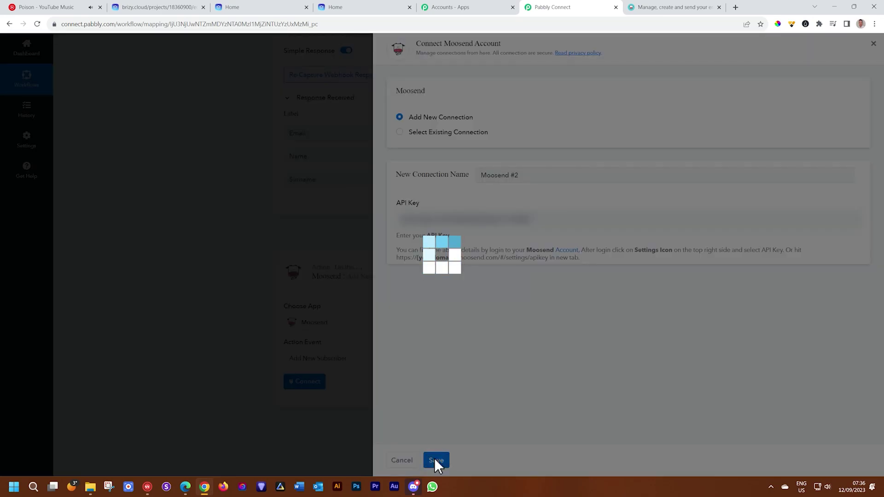
scroll(663, 308, down, 5)
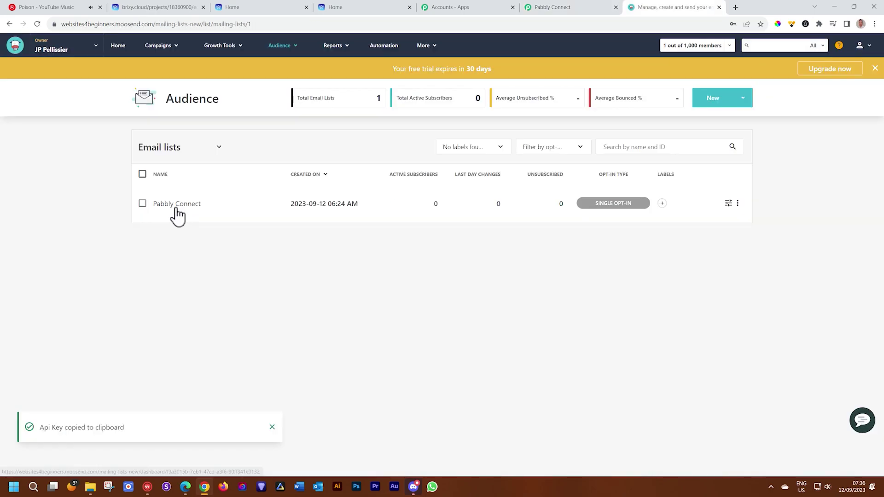
- Map the webhook's Name into the Moosend subscriber name field
click(174, 215)
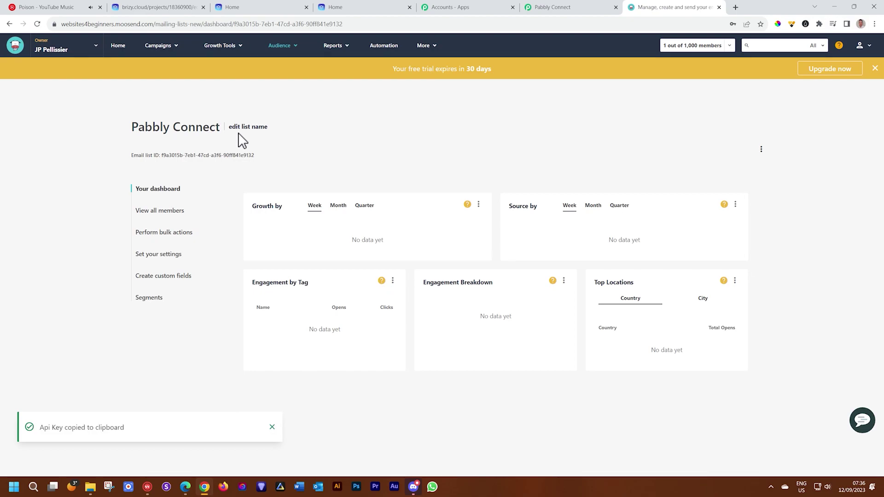
click(558, 8)
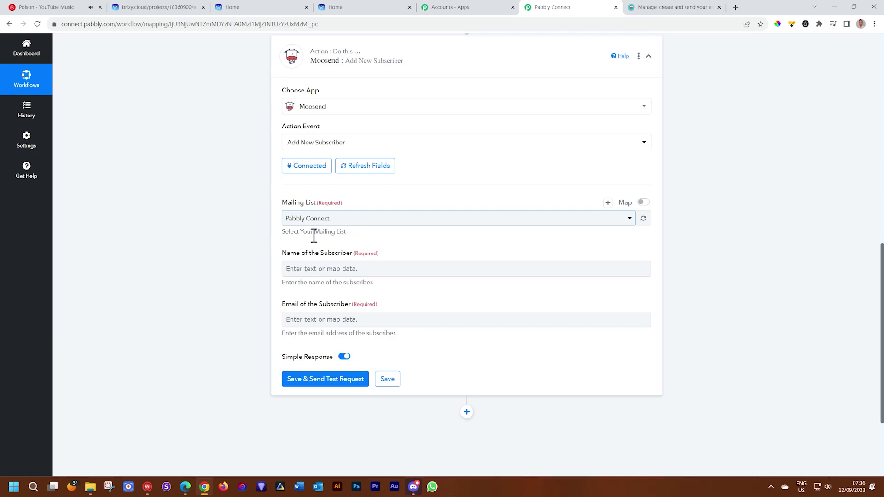
click(309, 268)
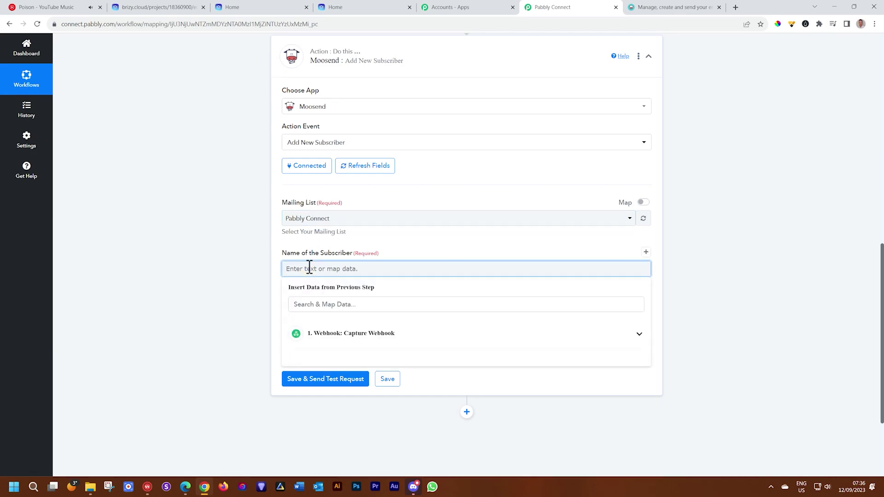
click(366, 332)
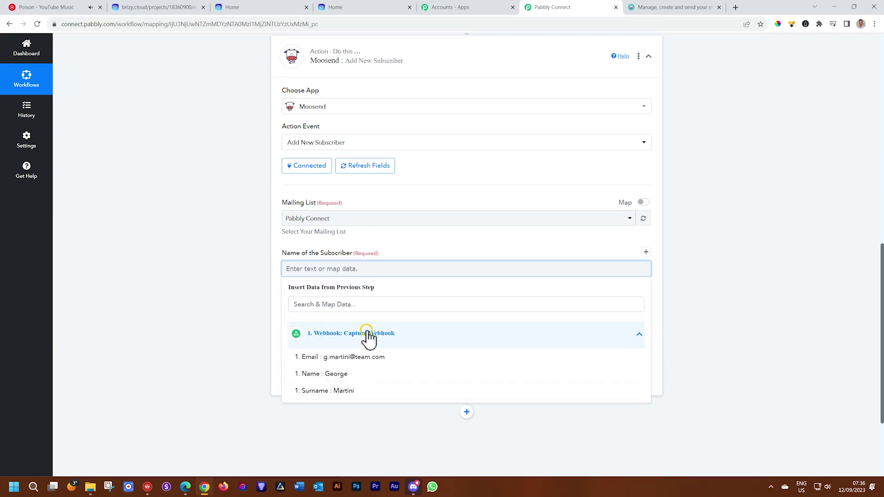
click(341, 374)
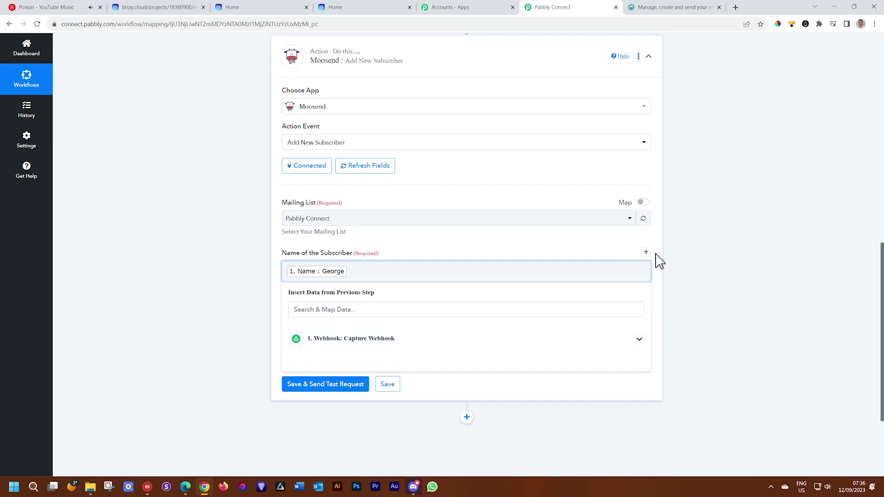
click(657, 270)
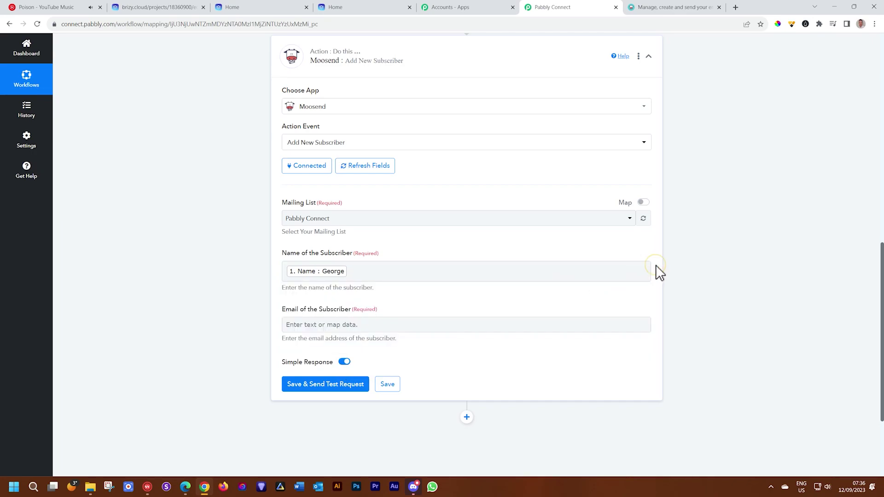
- Map the webhook Email to the subscriber email and send a successful test request
click(308, 328)
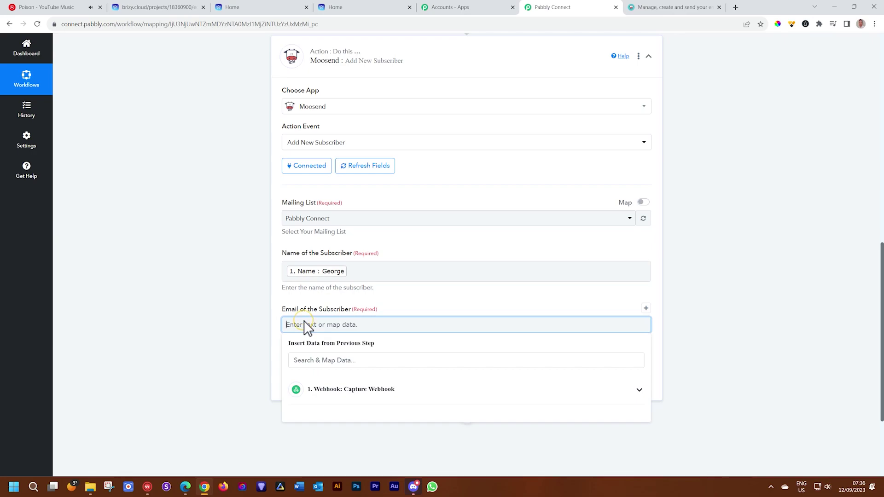
click(339, 397)
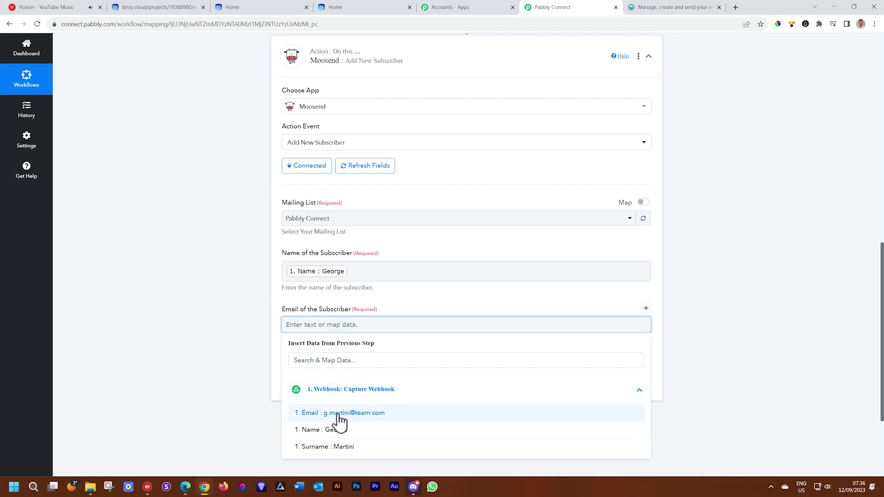
click(339, 415)
click(614, 310)
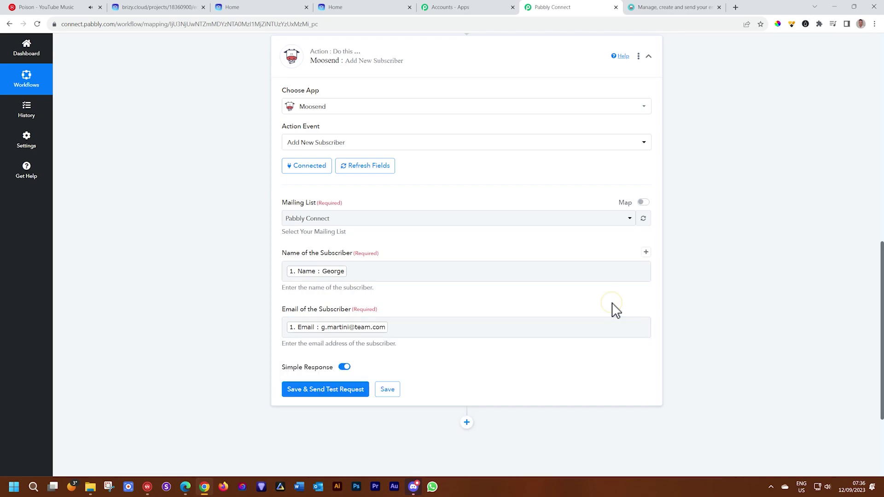
click(313, 399)
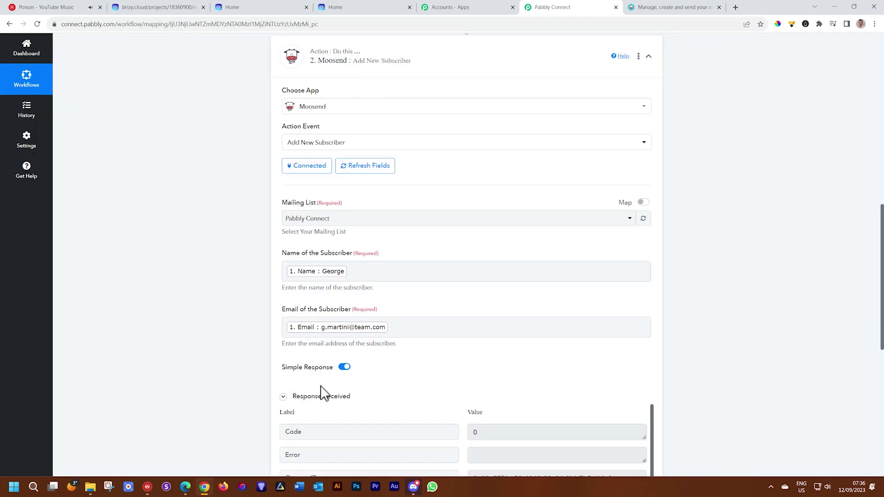
scroll(323, 395, down, 5)
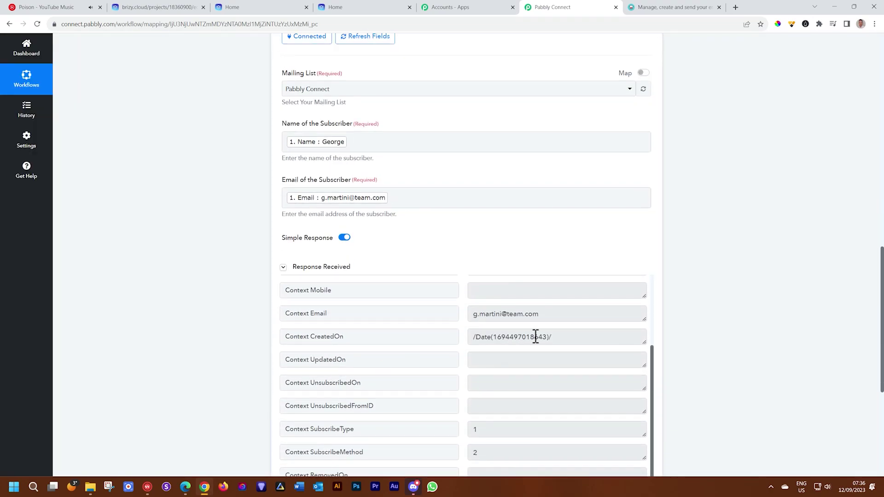
scroll(536, 336, down, 3)
click(681, 8)
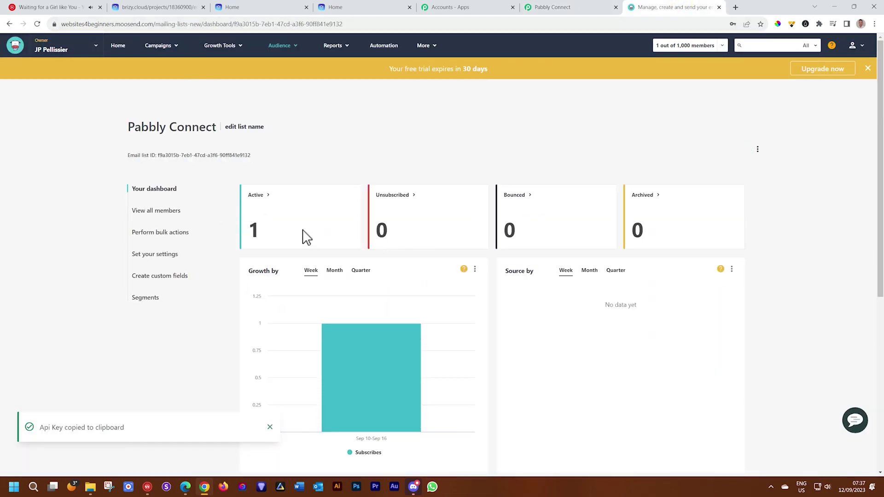
- Show all members of the Pabbly Connect list in Moosend to confirm the new active API-added subscriber
click(164, 212)
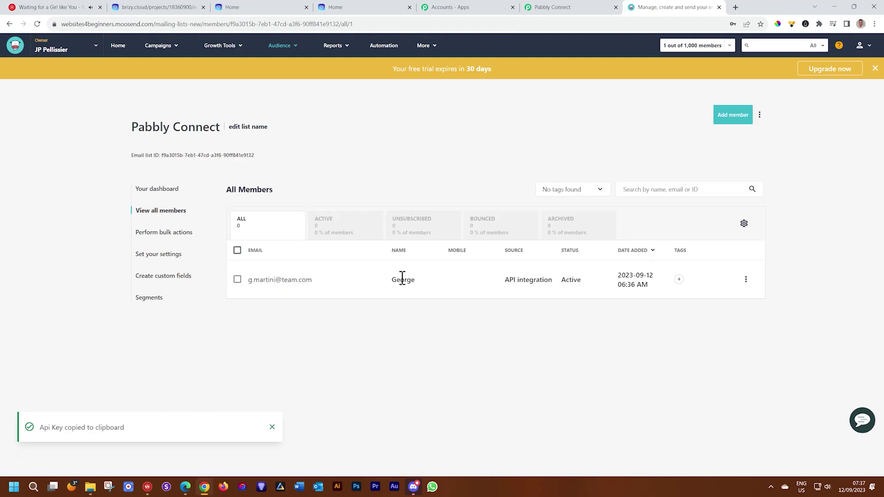